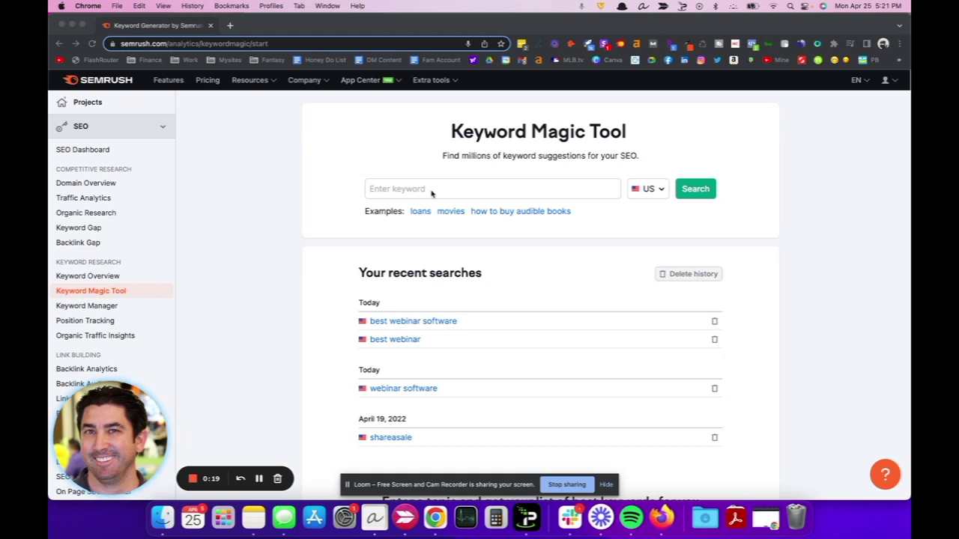
# Rerun the 'best webinar software' search and check its intent badges (volume 720, KD 75%, commercial).
pyautogui.click(481, 338)
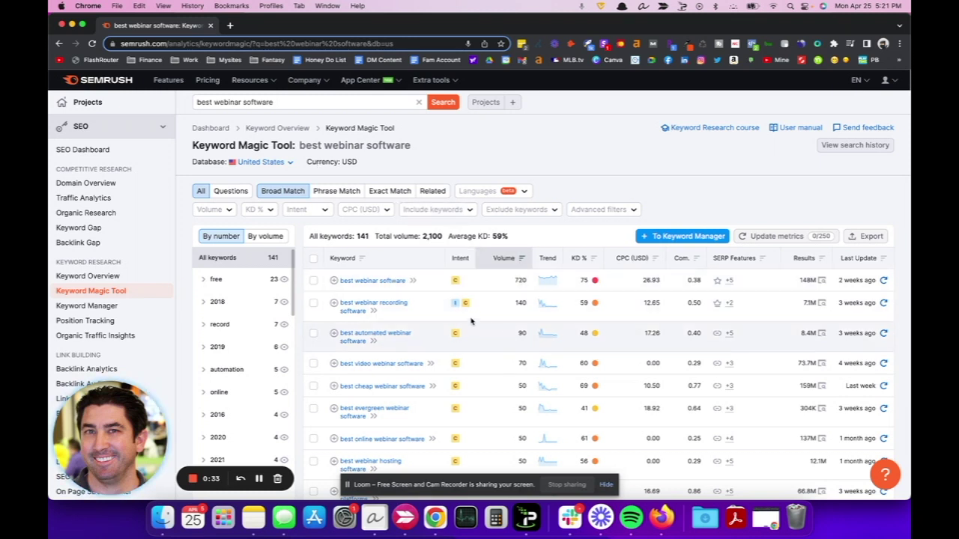
pyautogui.moveTo(456, 336)
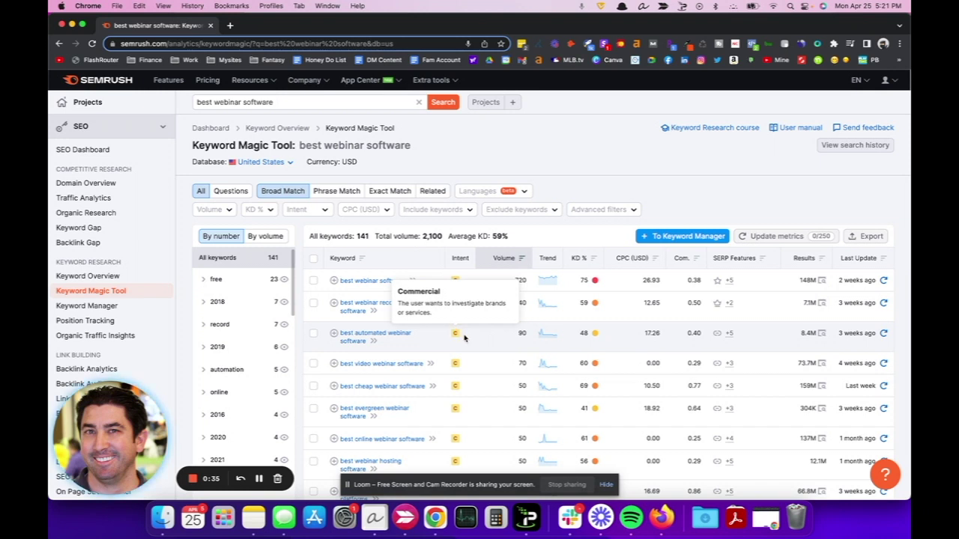
pyautogui.moveTo(457, 305)
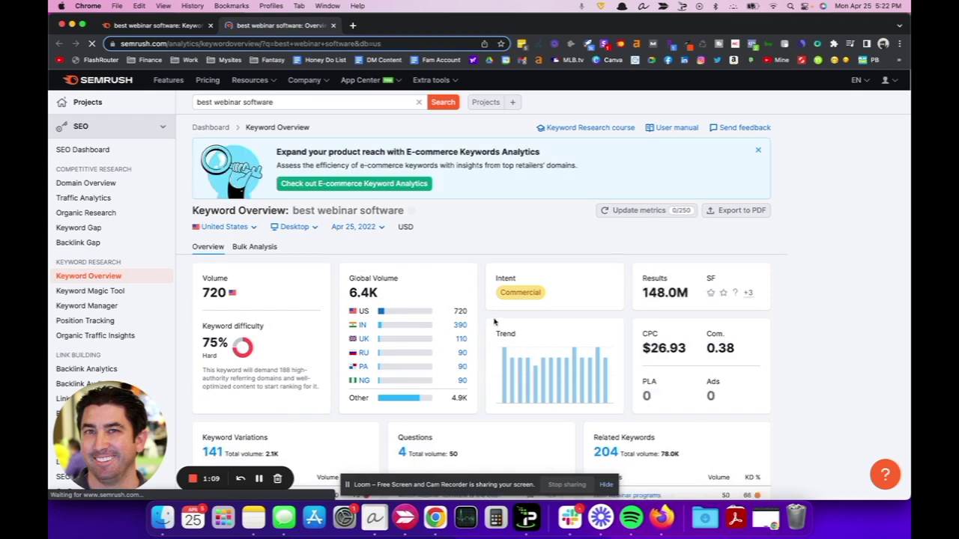
# Open the second-ranking '25 Best Webinar Software Platforms' article from SERP Analysis in a new tab.
pyautogui.scroll(-5, 494, 322)
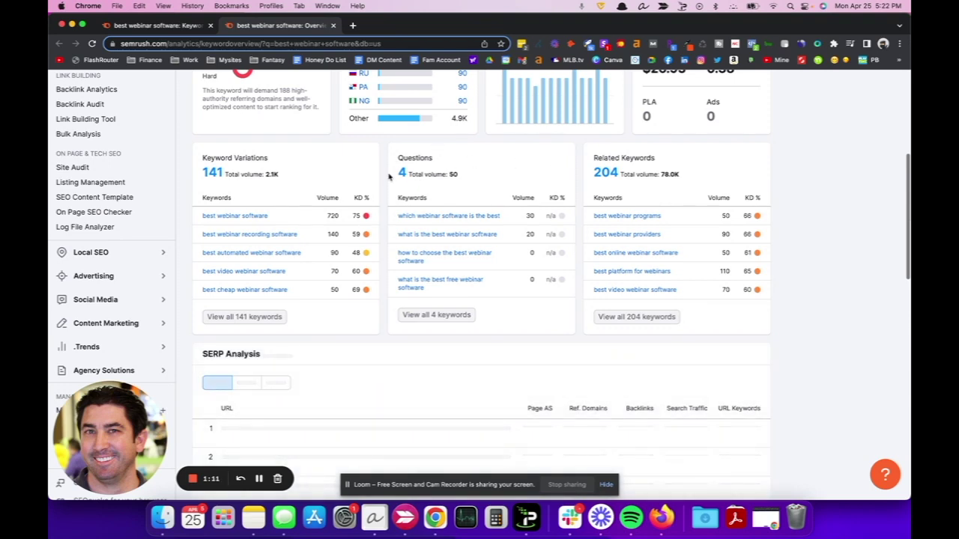
pyautogui.scroll(-3, 382, 178)
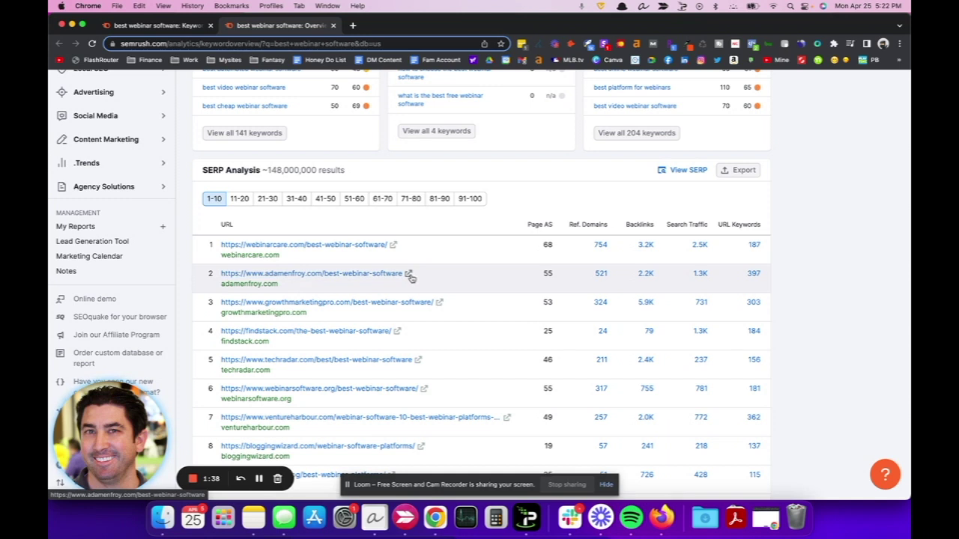
pyautogui.click(408, 274)
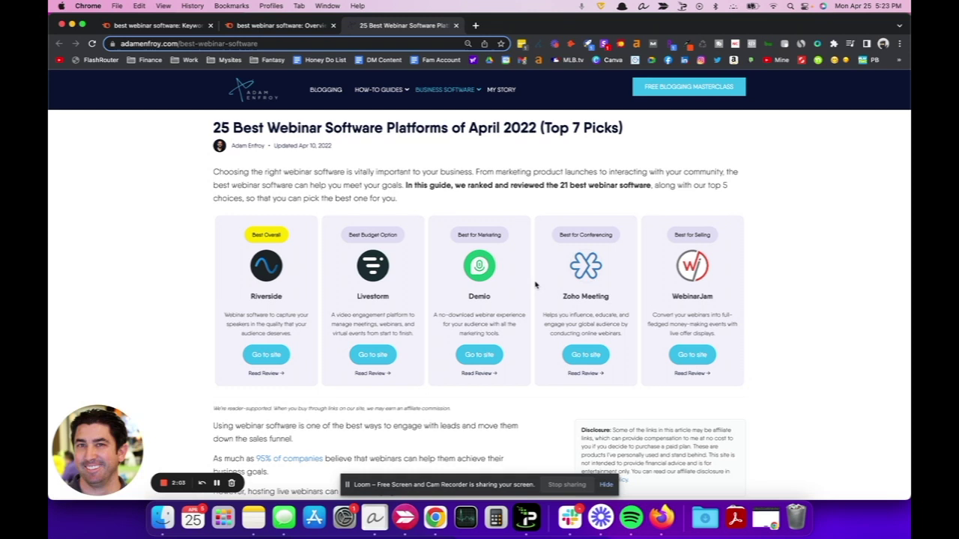
# Follow the article's Demio 'Go to site' link, inspect its redirect chain, then go back to Semrush.
pyautogui.click(476, 355)
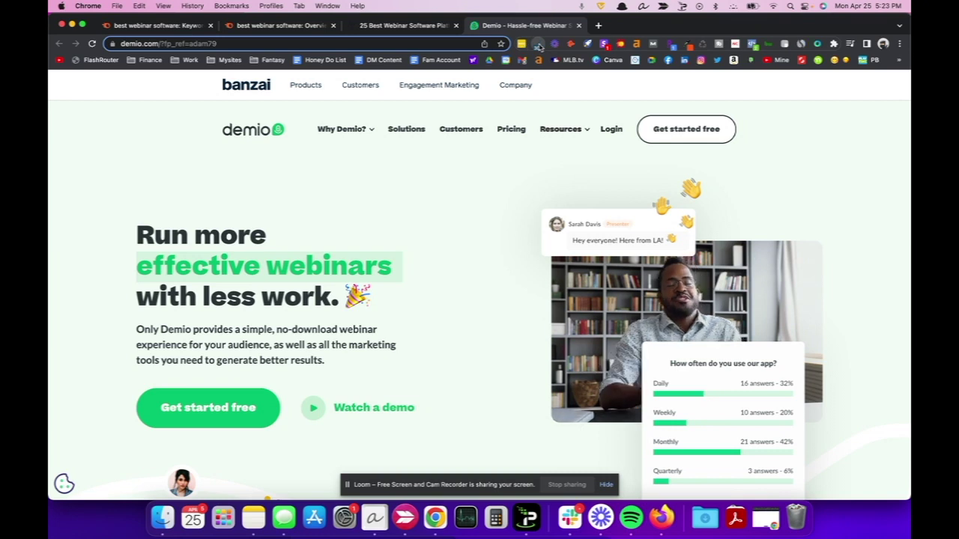
pyautogui.click(539, 45)
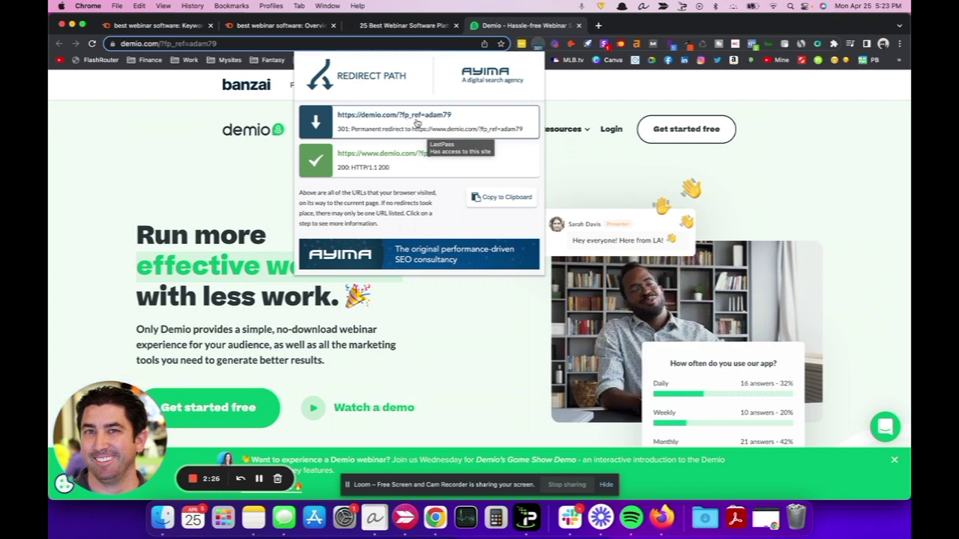
pyautogui.click(210, 120)
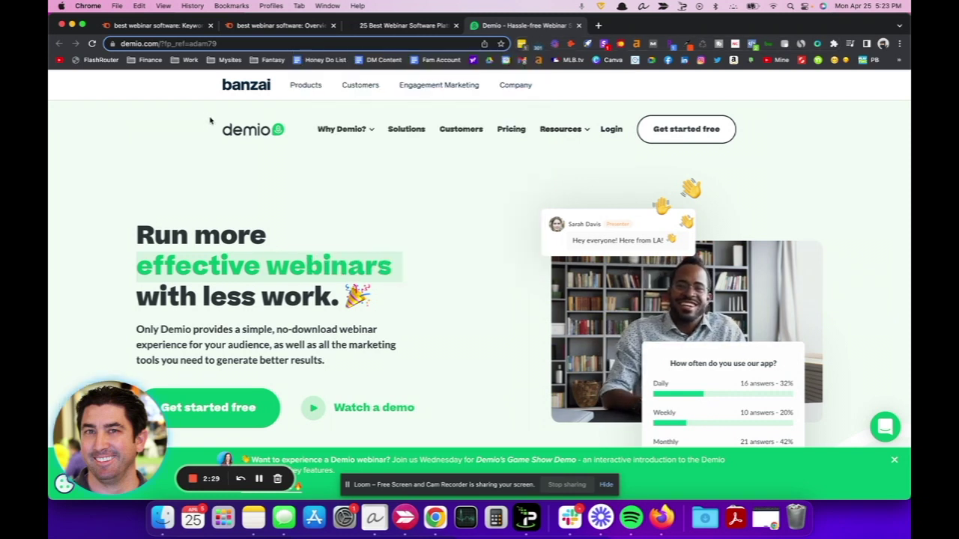
pyautogui.click(274, 25)
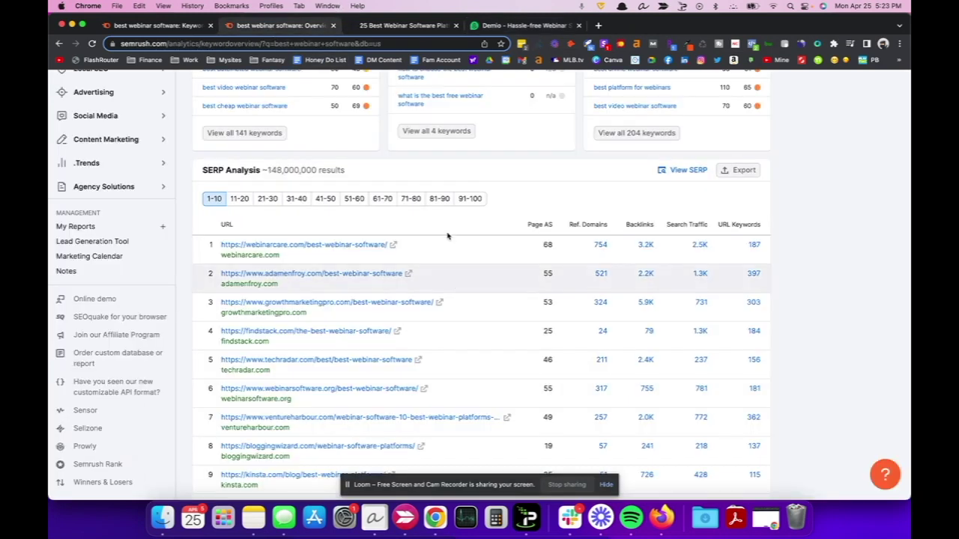
# Run Domain Overview for demio.com and open its Backlinks report showing 566K backlinks.
pyautogui.scroll(5, 446, 232)
pyautogui.scroll(2, 446, 233)
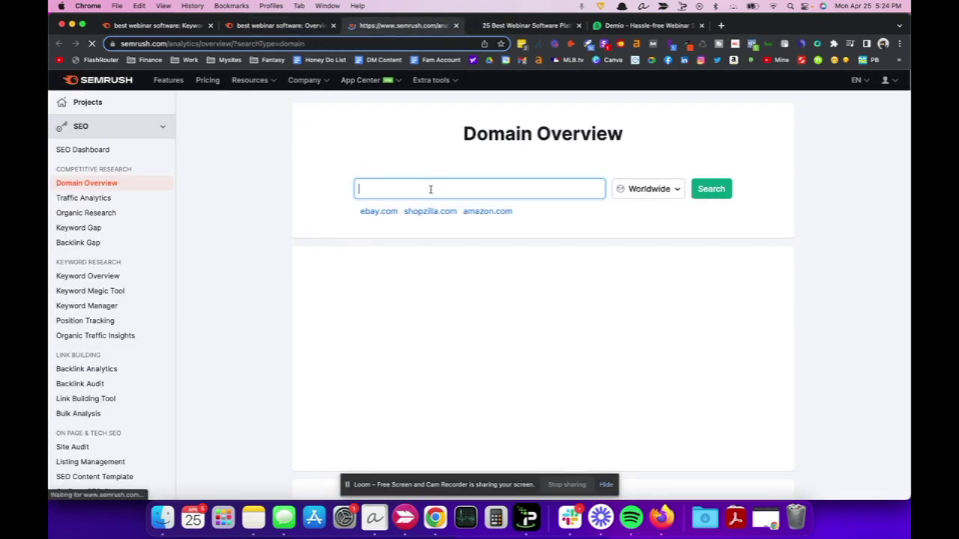
pyautogui.write('demio')
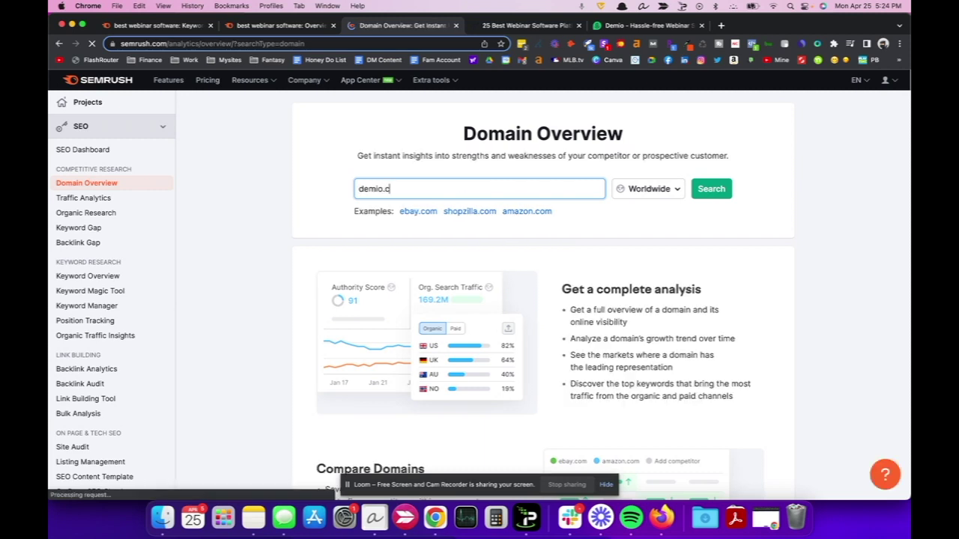
pyautogui.write('.c')
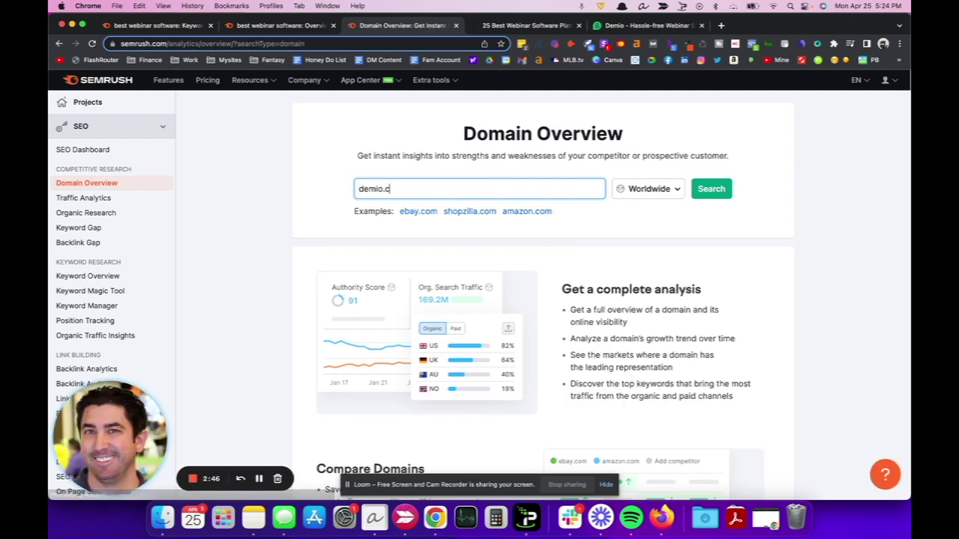
pyautogui.write('om')
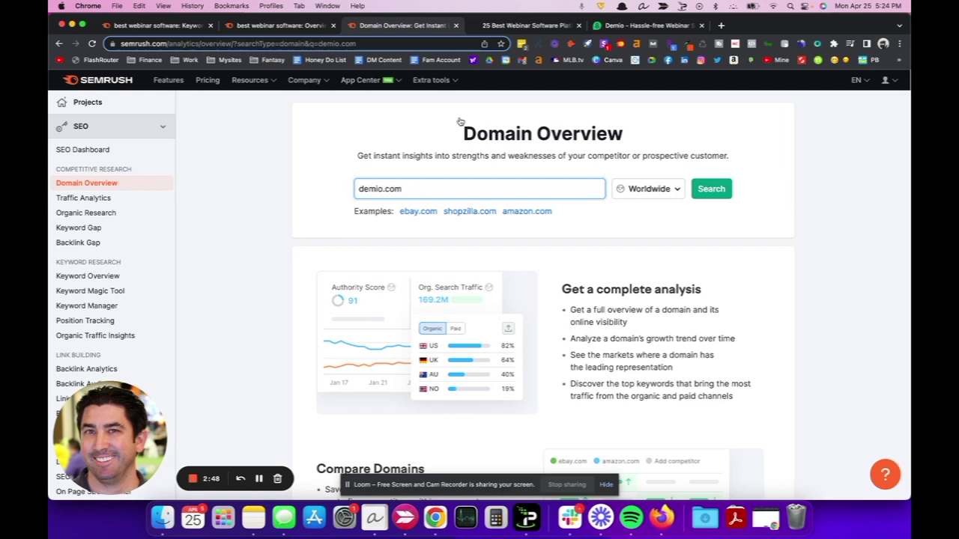
pyautogui.press('Return')
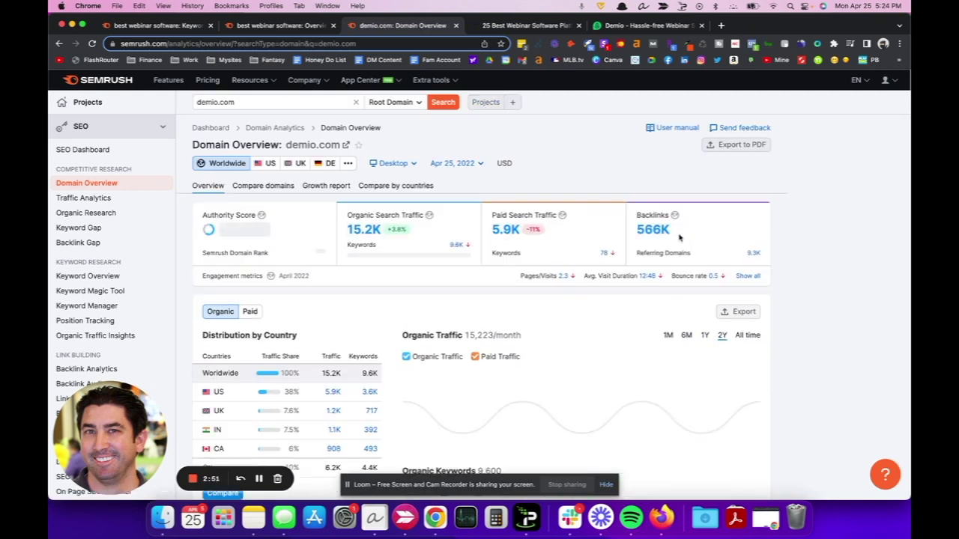
pyautogui.click(658, 233)
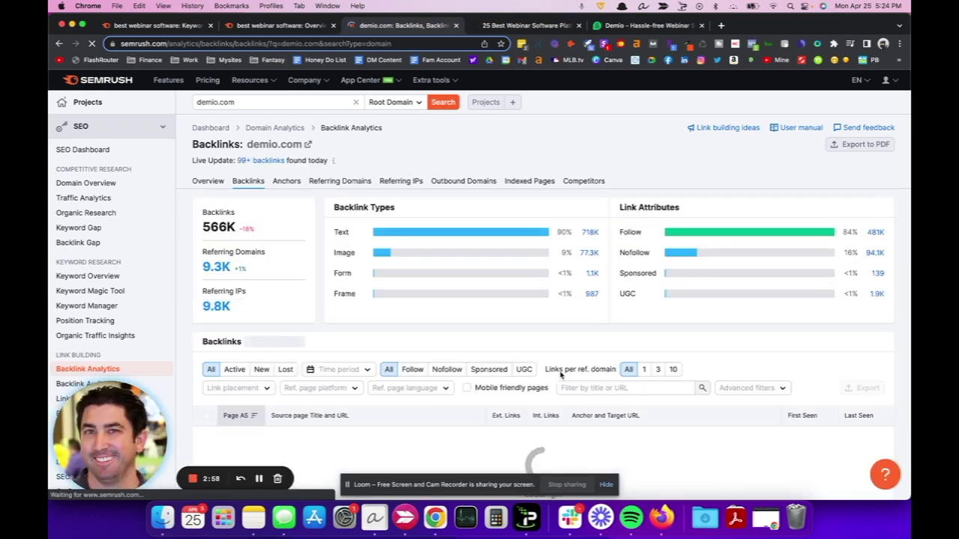
# Show 1 link per referring domain, confirm the 9,596 total, and check the Export formats.
pyautogui.click(645, 370)
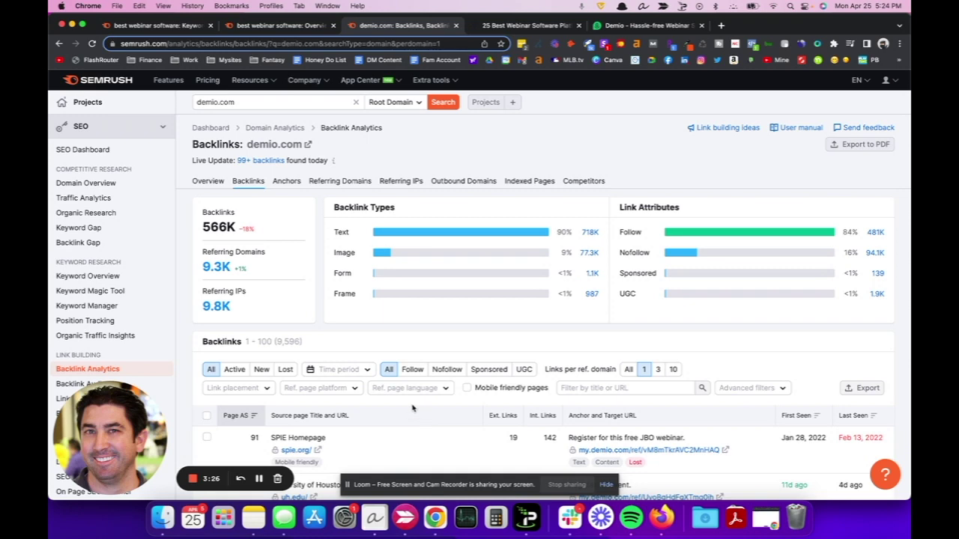
pyautogui.scroll(-5, 411, 406)
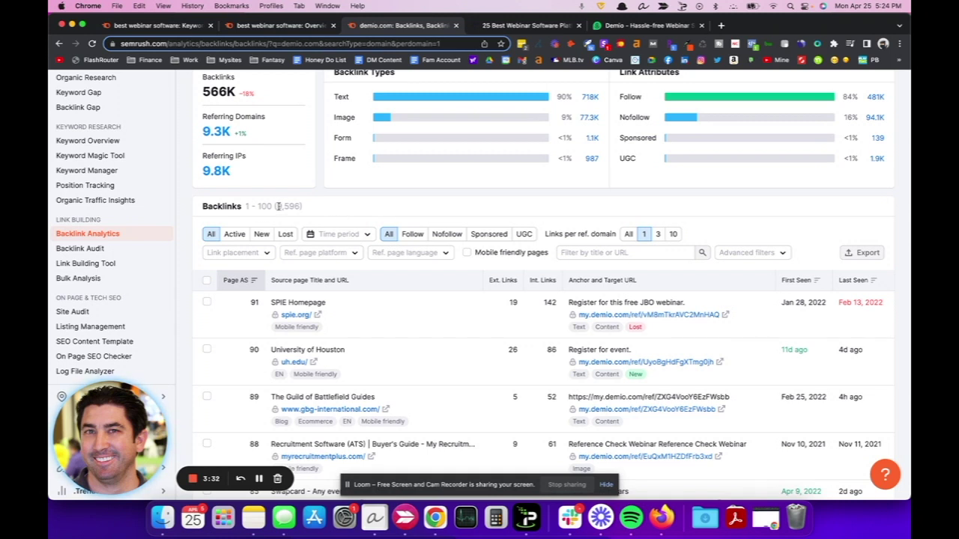
pyautogui.moveTo(278, 206); pyautogui.dragTo(308, 209)
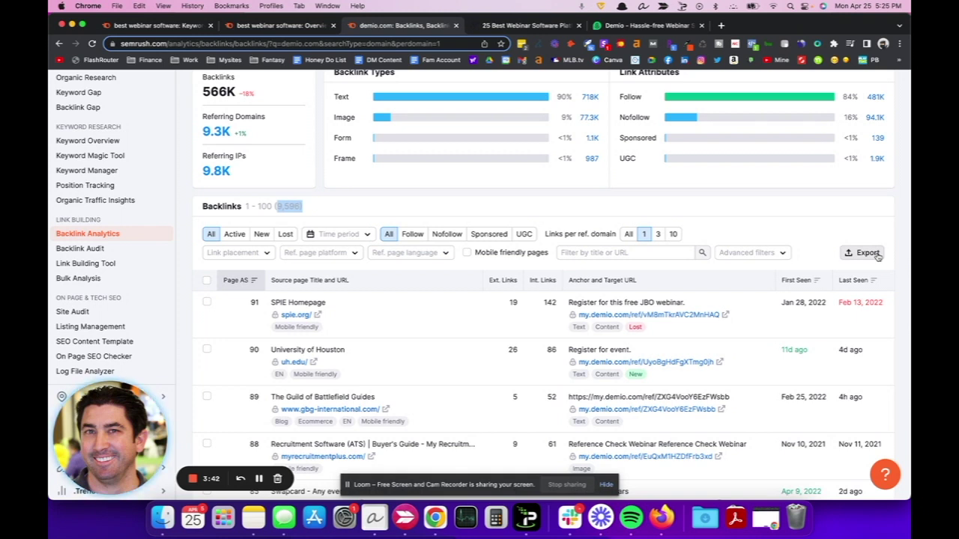
pyautogui.click(878, 255)
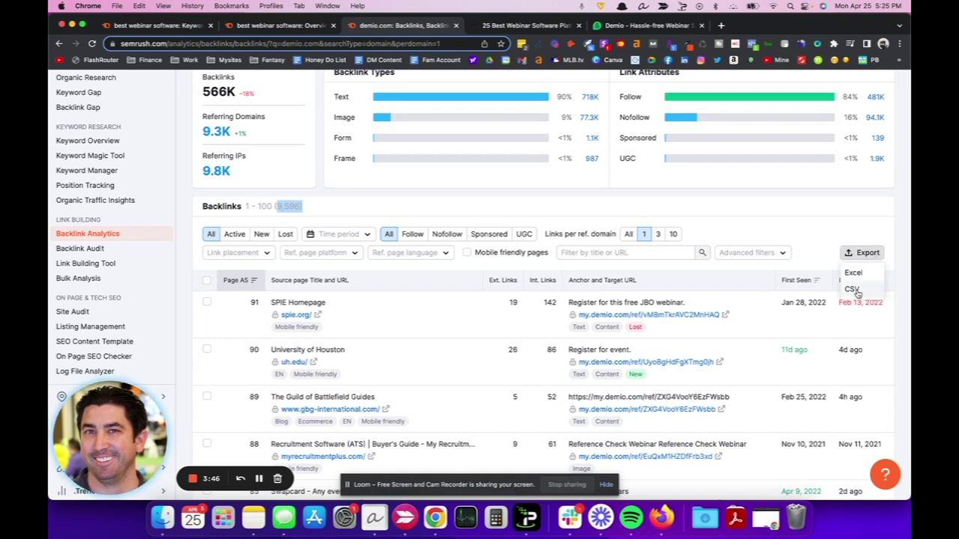
pyautogui.click(703, 209)
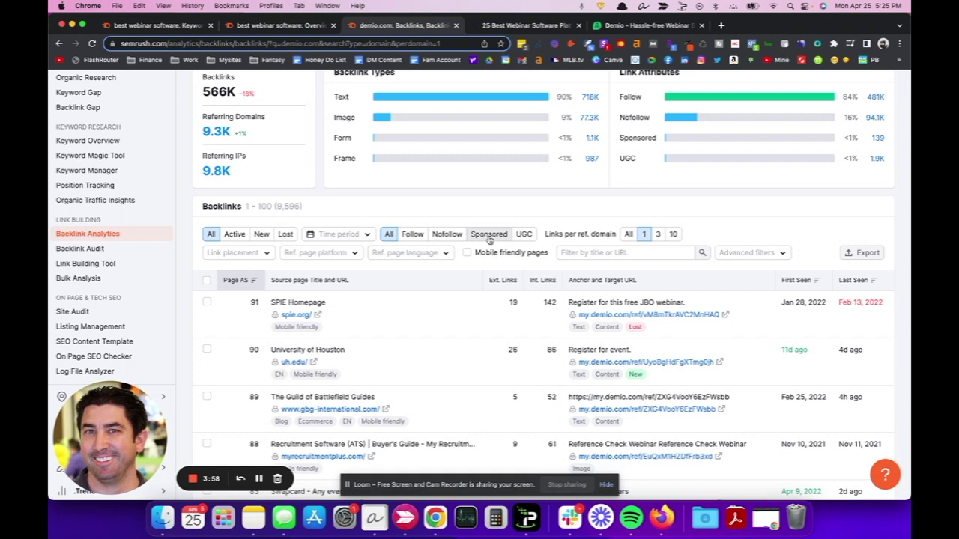
# Filter demio.com backlinks to URLs containing '?' with one per domain (1,329), then return to the article.
pyautogui.click(592, 253)
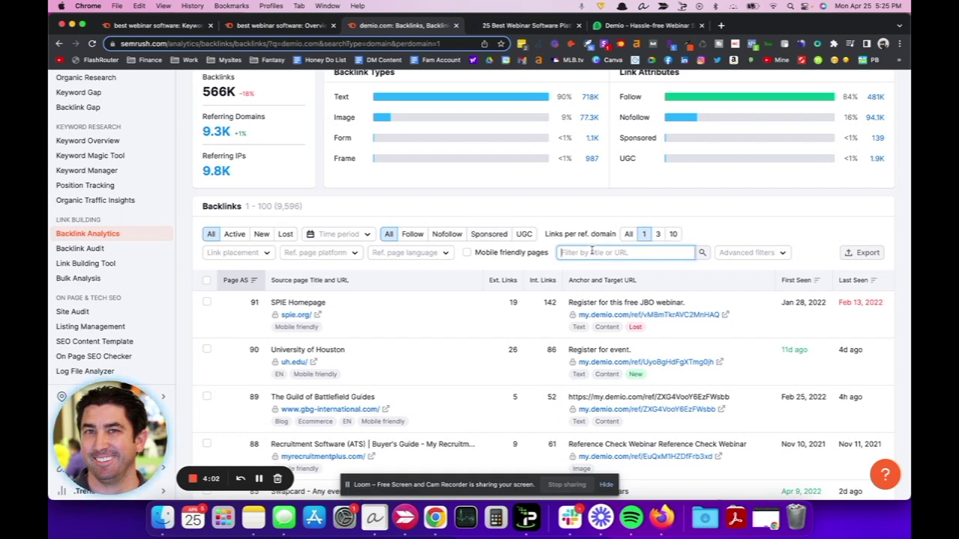
pyautogui.write('?')
pyautogui.press('Return')
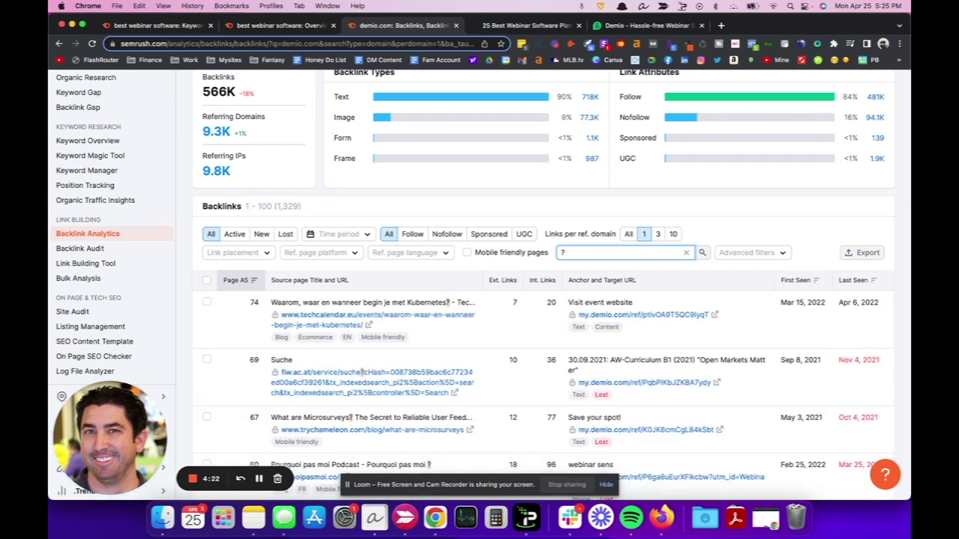
pyautogui.click(647, 236)
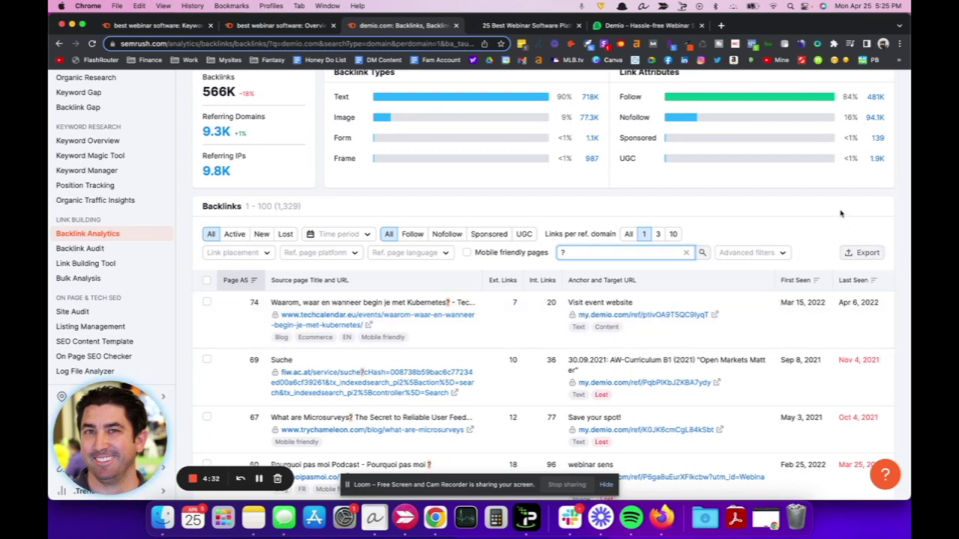
pyautogui.click(514, 27)
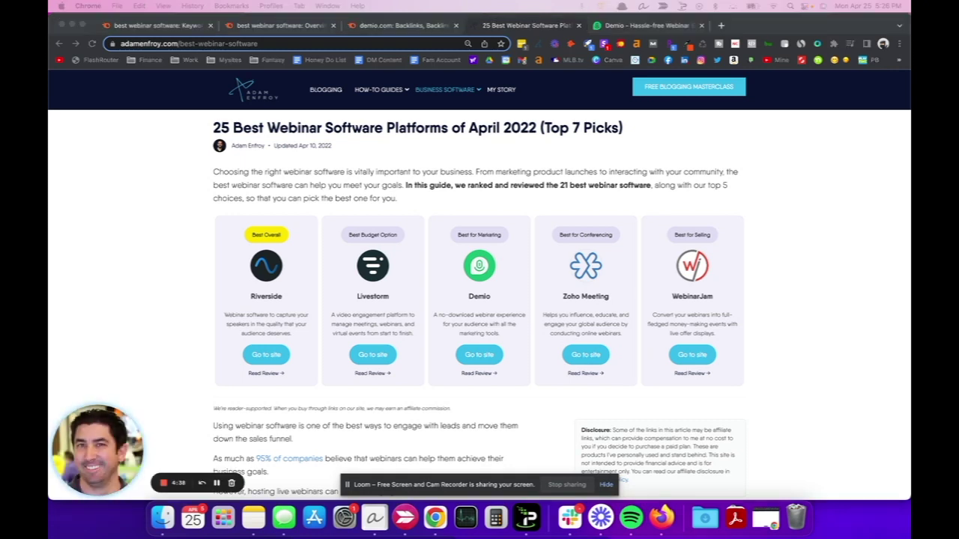
# Bring the demio.com-backlinks sheet into view and step through the matches for the affiliate's username.
pyautogui.moveTo(824, 25); pyautogui.dragTo(731, 29)
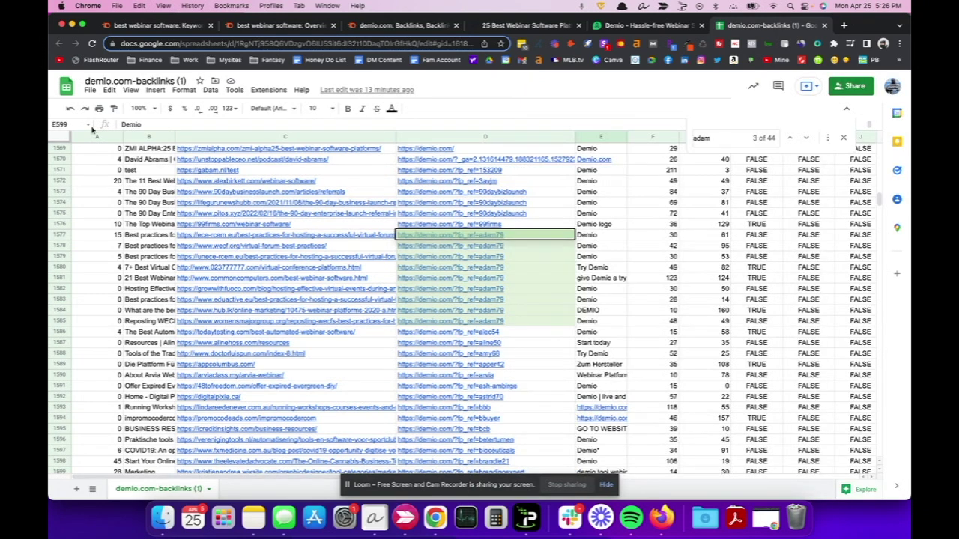
pyautogui.click(90, 90)
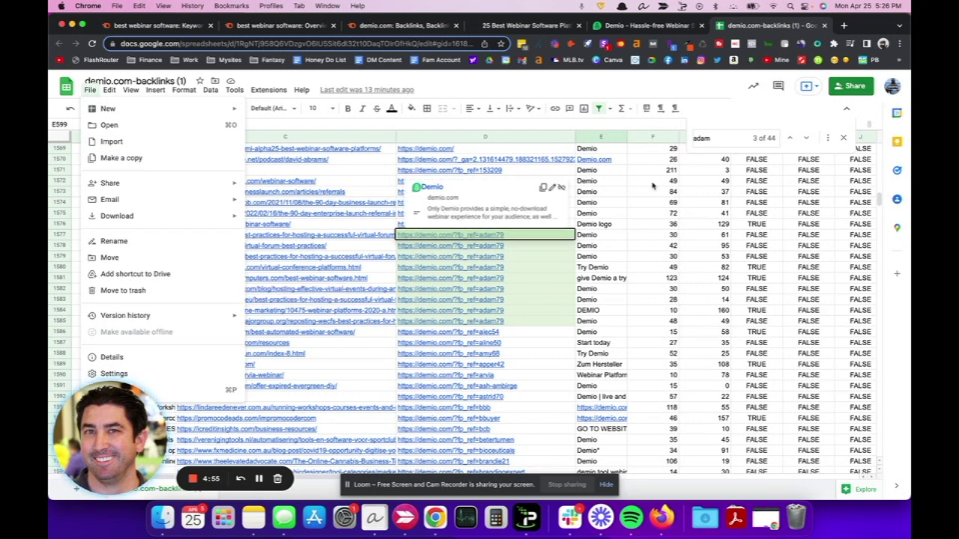
pyautogui.click(670, 128)
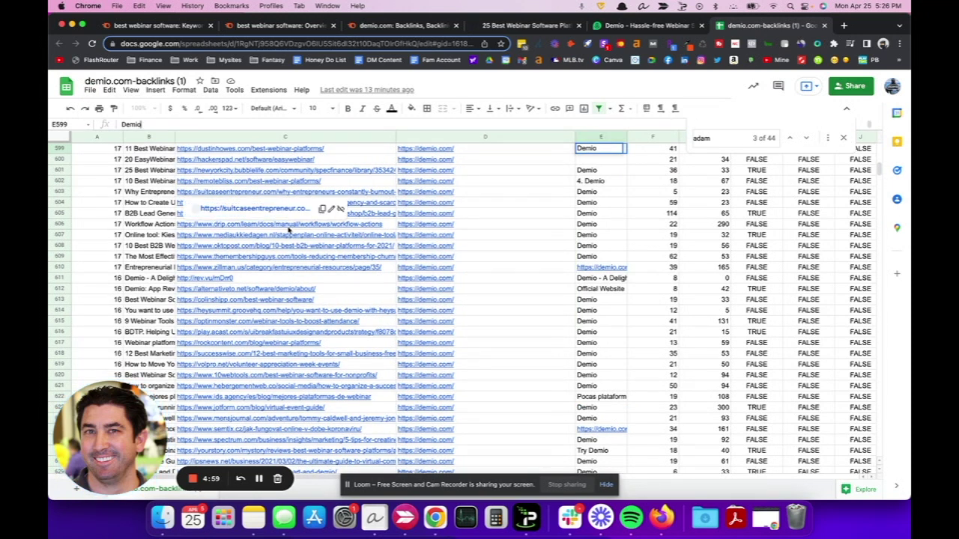
pyautogui.scroll(1, 299, 229)
pyautogui.scroll(15, 304, 228)
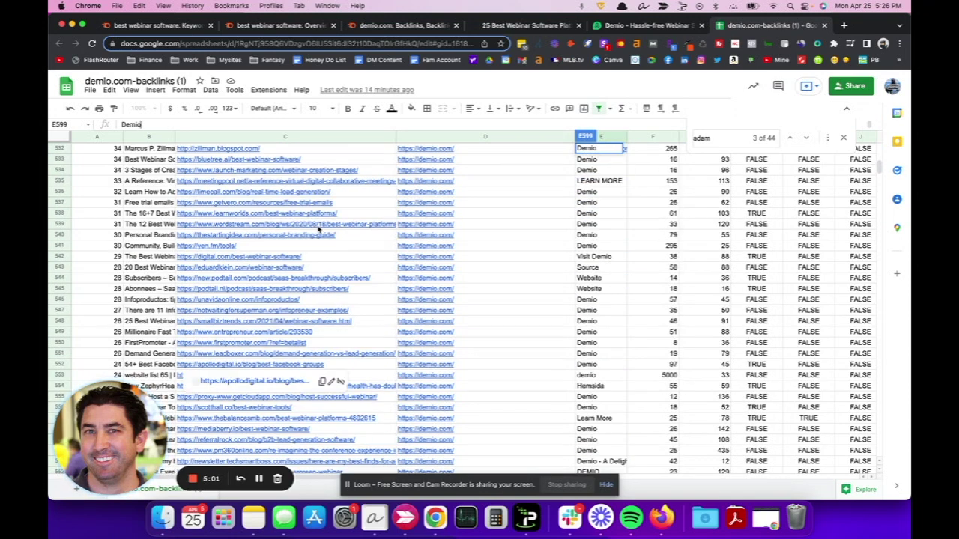
pyautogui.click(734, 139)
pyautogui.press('Return')
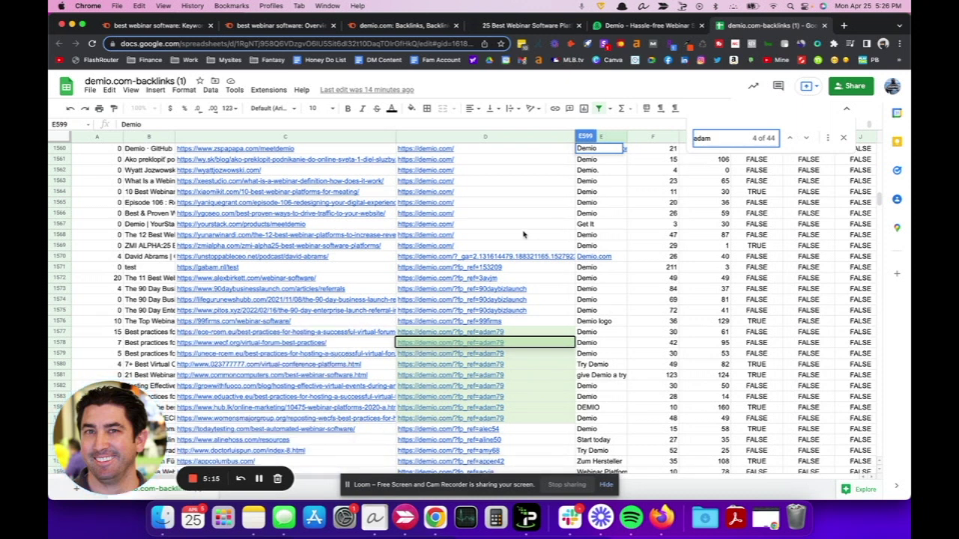
# Select the ?fp_ref= affiliate referral links in column D, then clear the selection.
pyautogui.scroll(10, 523, 235)
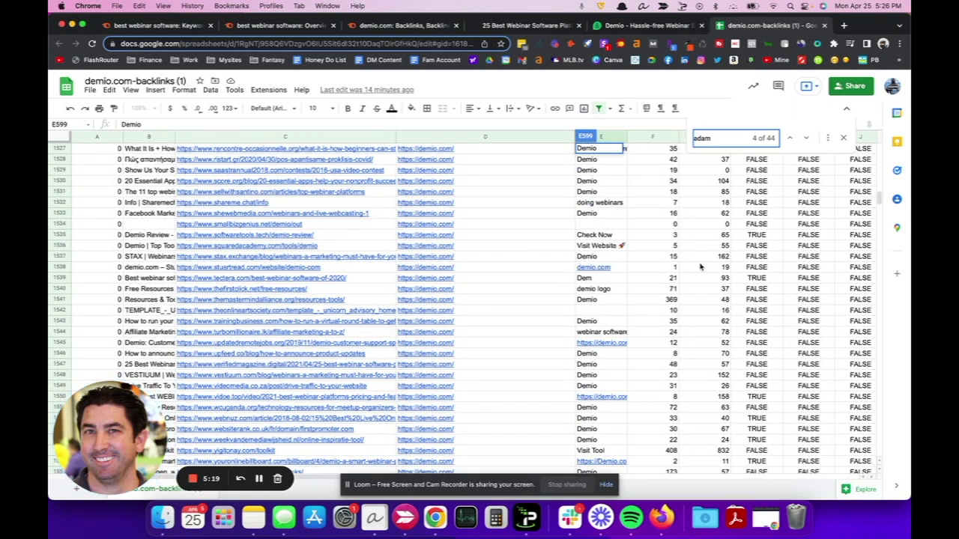
pyautogui.scroll(-3, 701, 266)
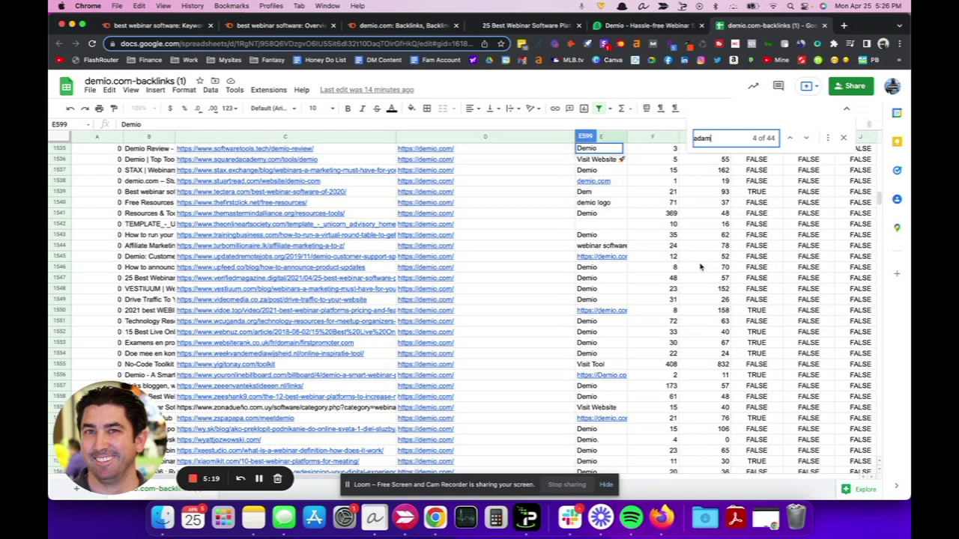
pyautogui.scroll(-10, 599, 272)
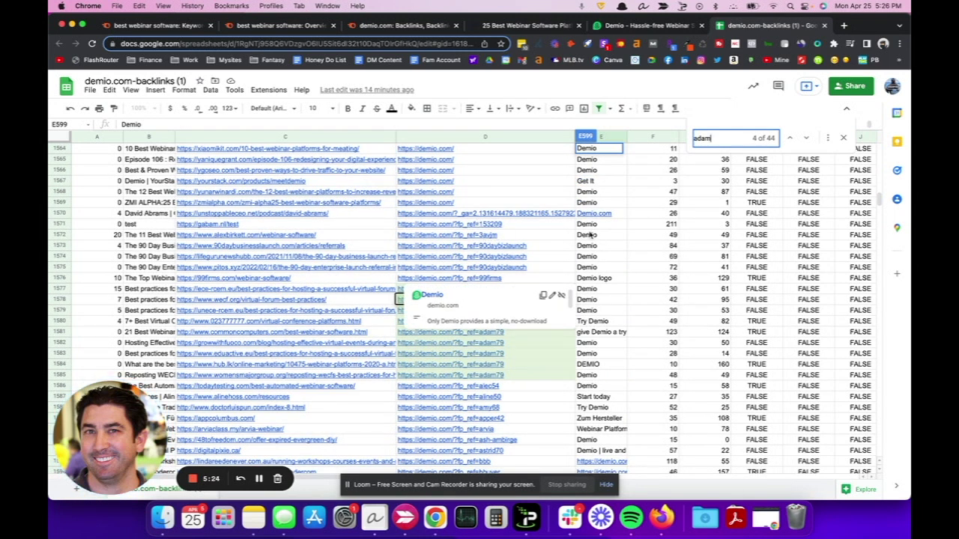
pyautogui.scroll(-1, 512, 236)
pyautogui.moveTo(529, 182); pyautogui.dragTo(522, 436)
pyautogui.scroll(-20, 522, 436)
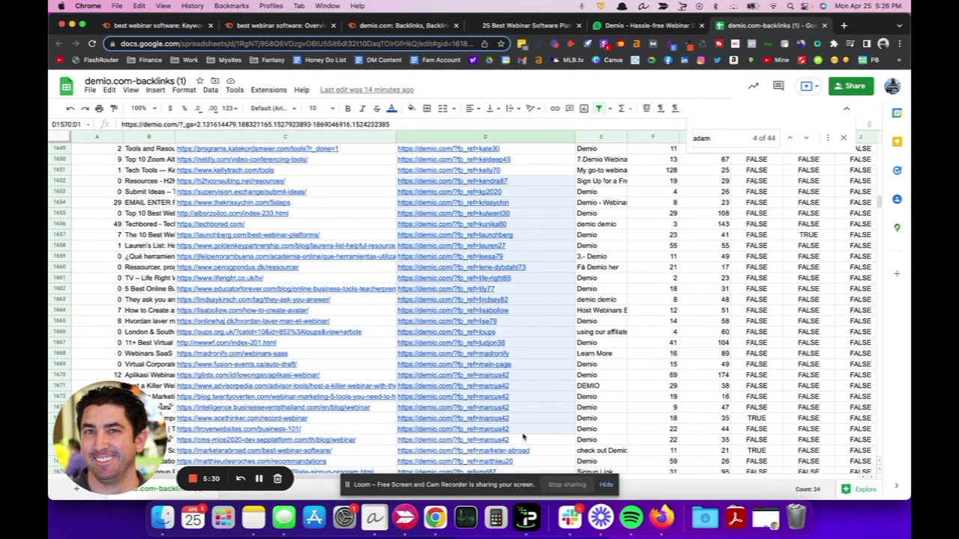
pyautogui.scroll(-9, 522, 437)
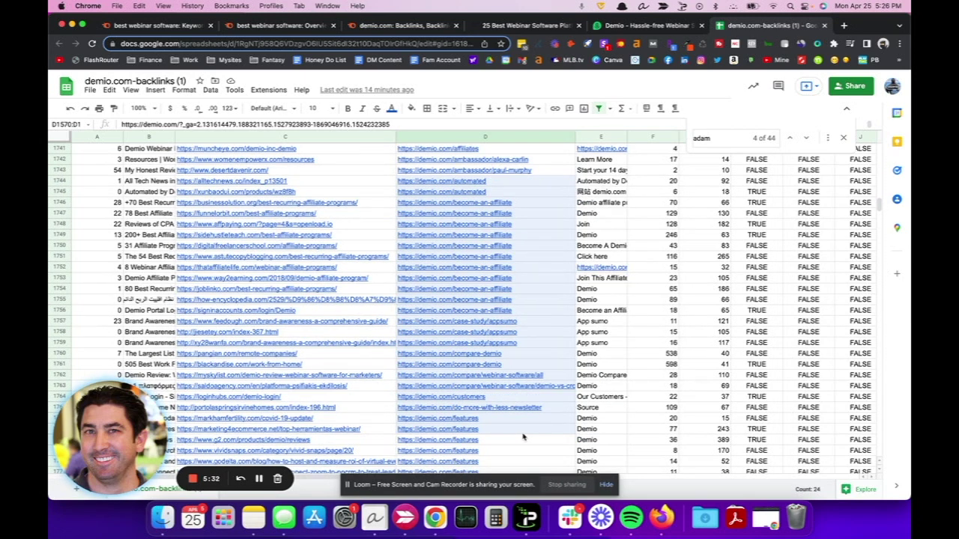
pyautogui.scroll(8, 522, 437)
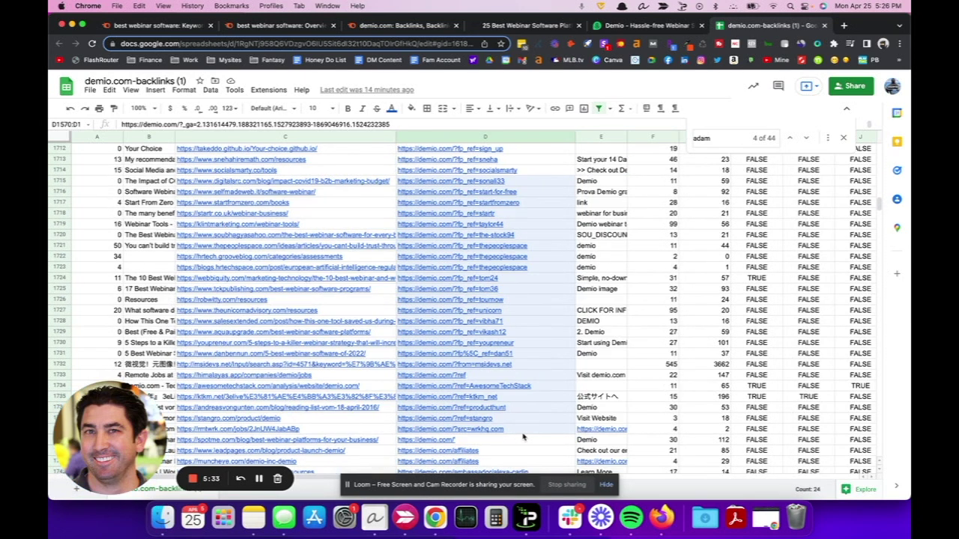
pyautogui.keyDown('shift'); pyautogui.click(522, 332); pyautogui.keyUp('shift')
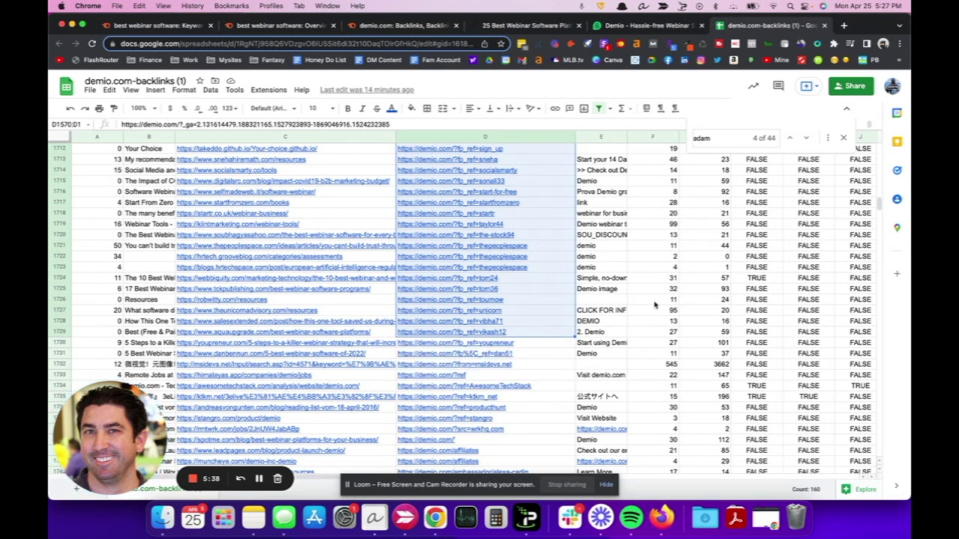
pyautogui.click(721, 225)
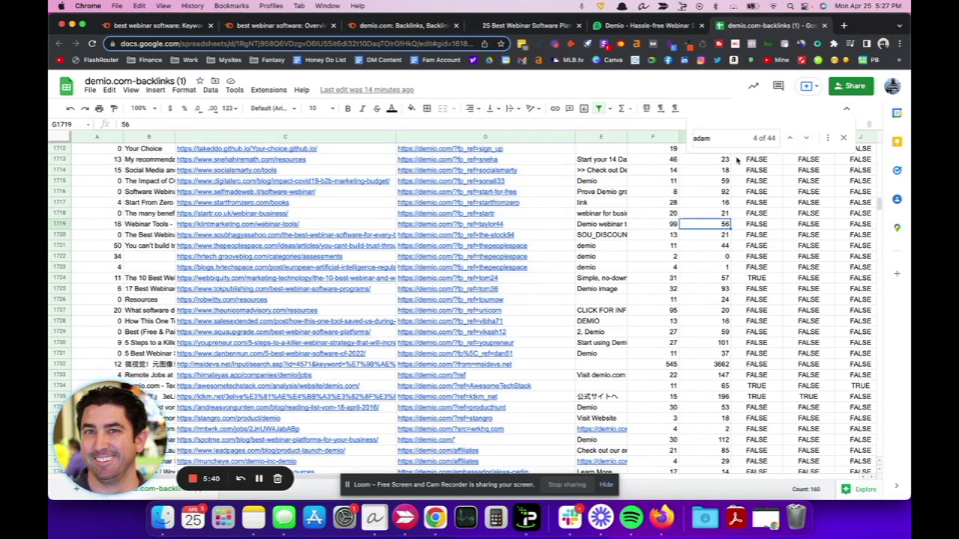
pyautogui.click(726, 136)
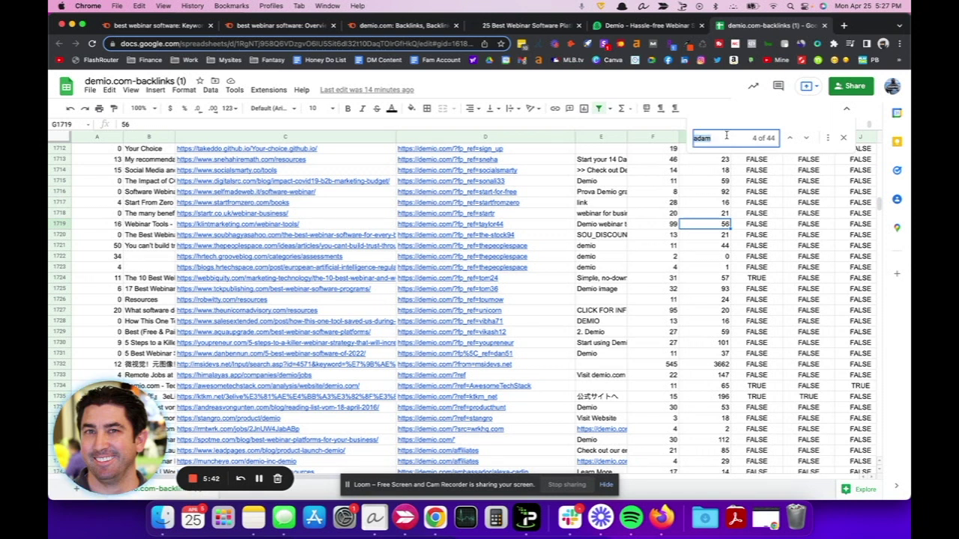
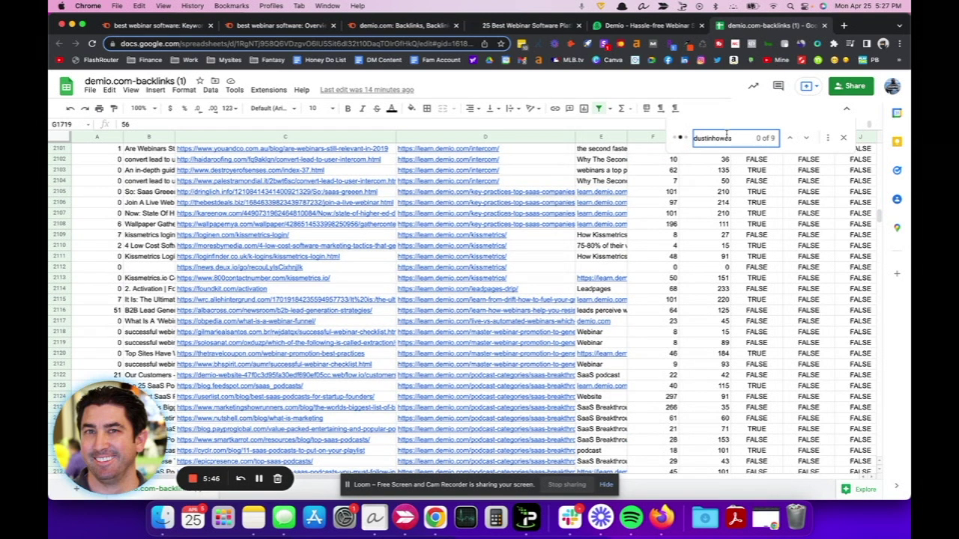
# Search for the second affiliate's username and inspect its single match in cells D599 and C598.
pyautogui.scroll(3, 350, 173)
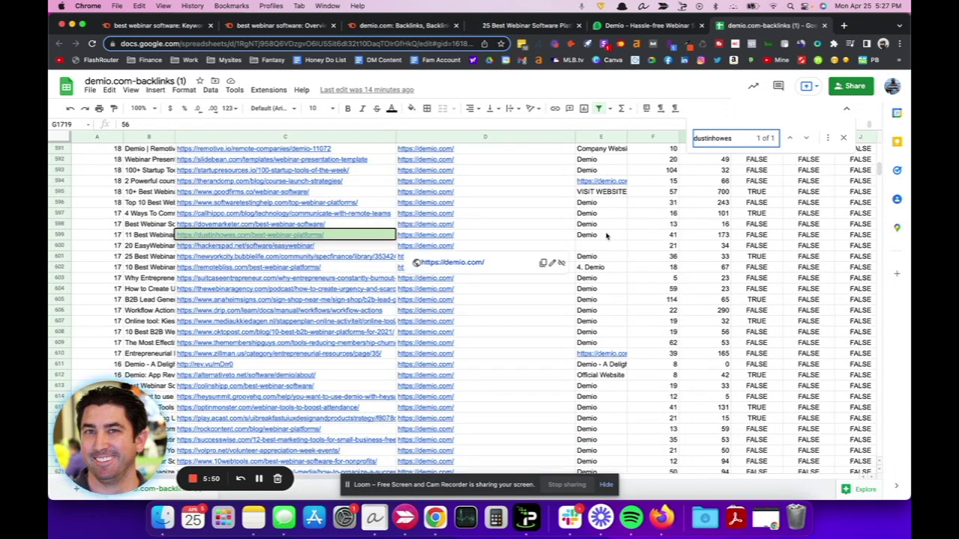
pyautogui.click(473, 236)
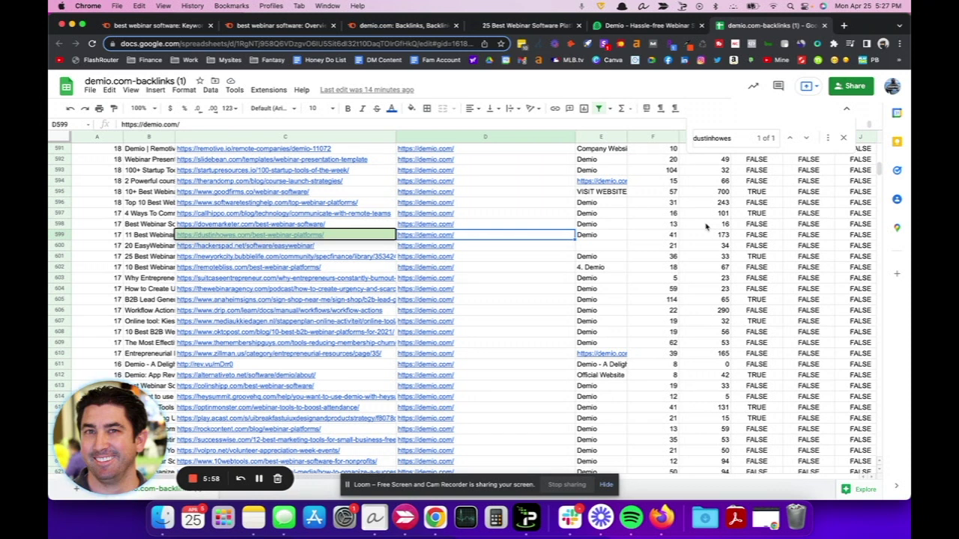
pyautogui.moveTo(495, 232)
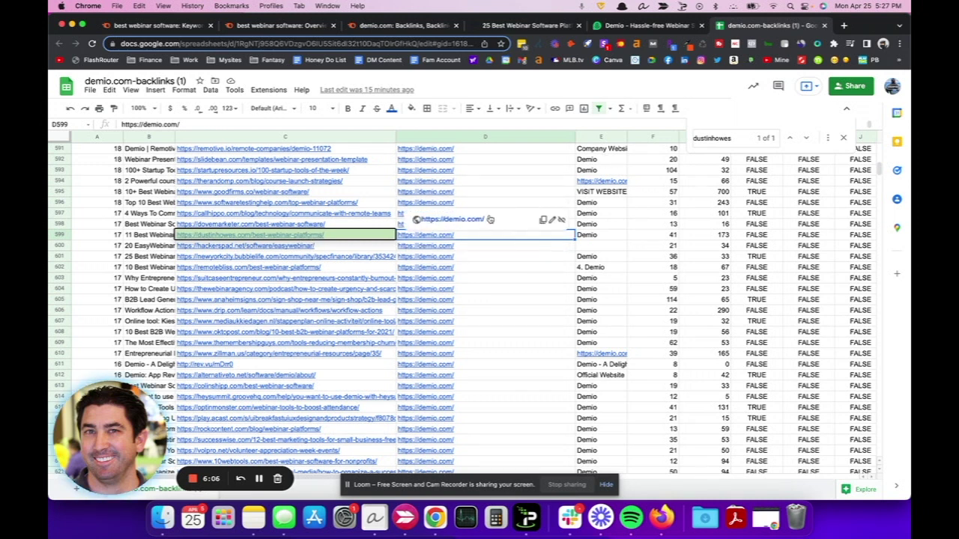
pyautogui.click(253, 228)
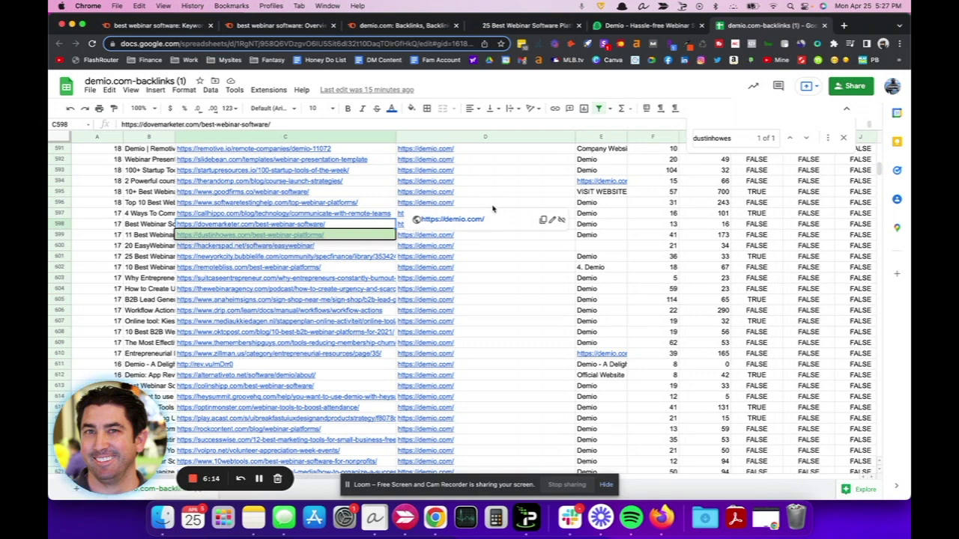
pyautogui.scroll(10, 583, 196)
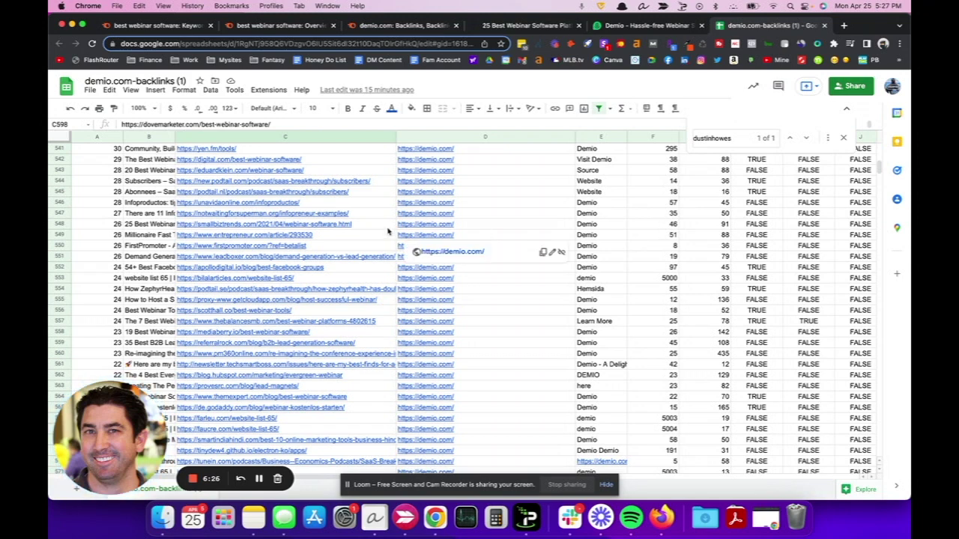
# Close the Find bar and scroll back up to row 1 so the Page ascore headers show.
pyautogui.scroll(20, 734, 240)
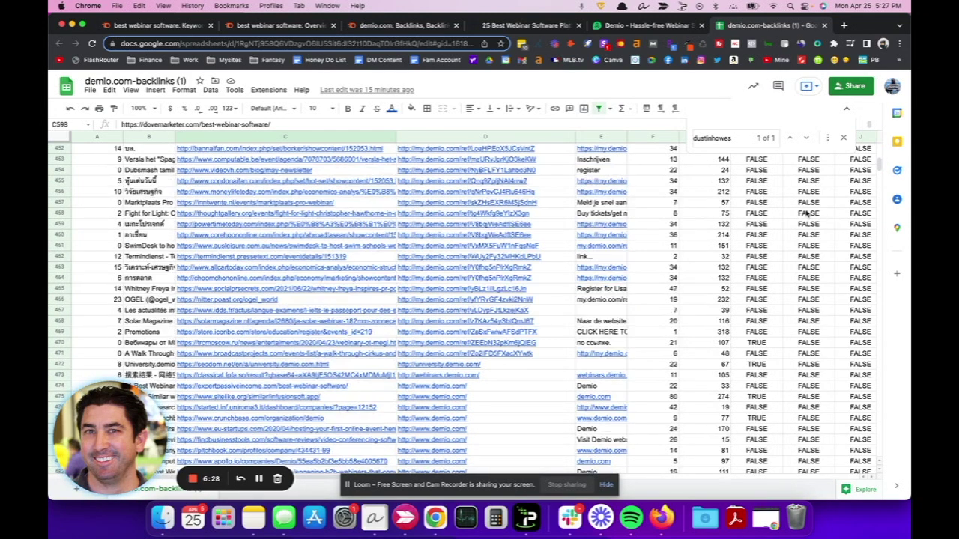
pyautogui.scroll(20, 807, 215)
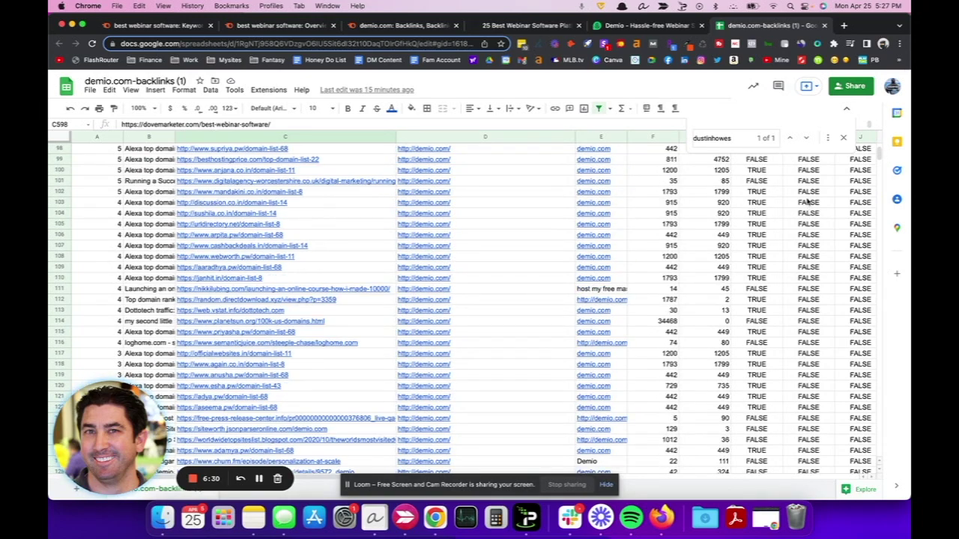
pyautogui.click(846, 137)
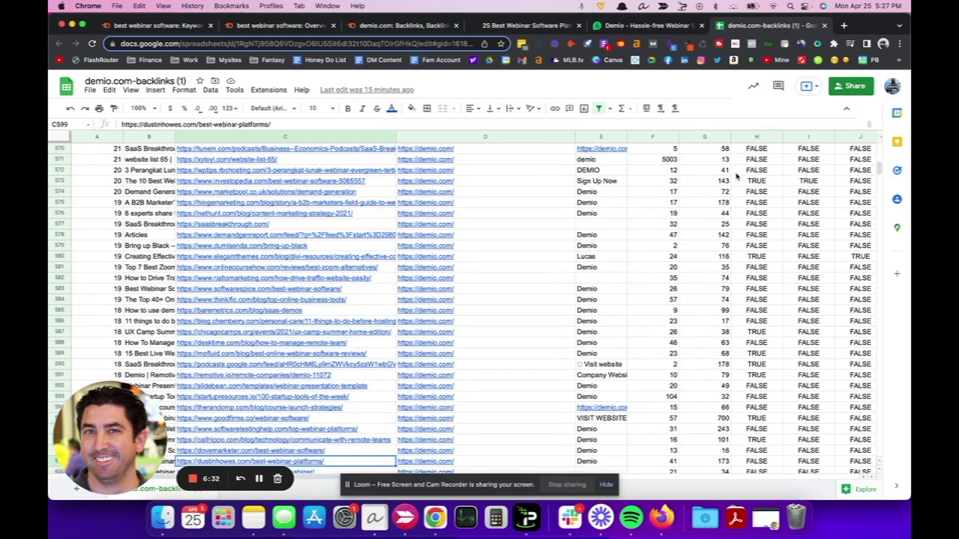
pyautogui.scroll(20, 737, 176)
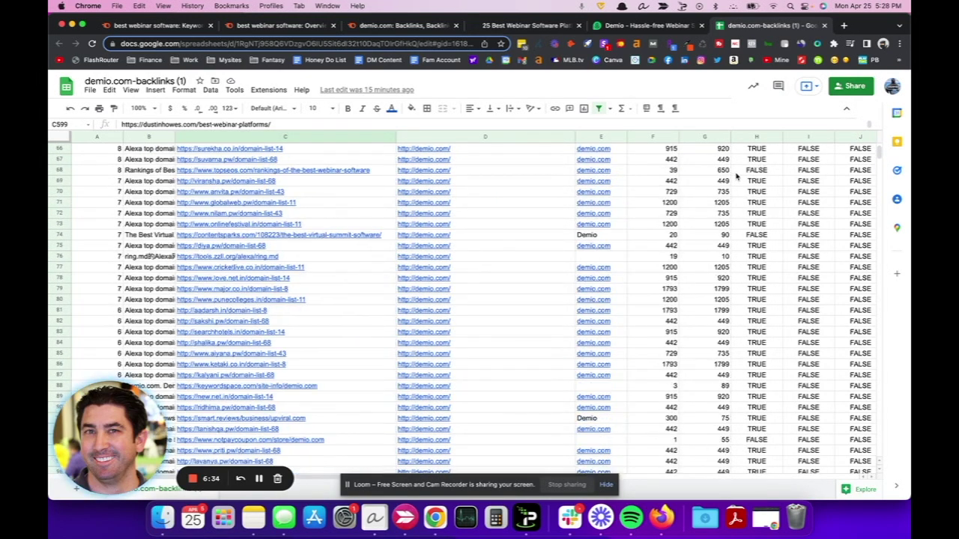
pyautogui.scroll(20, 737, 175)
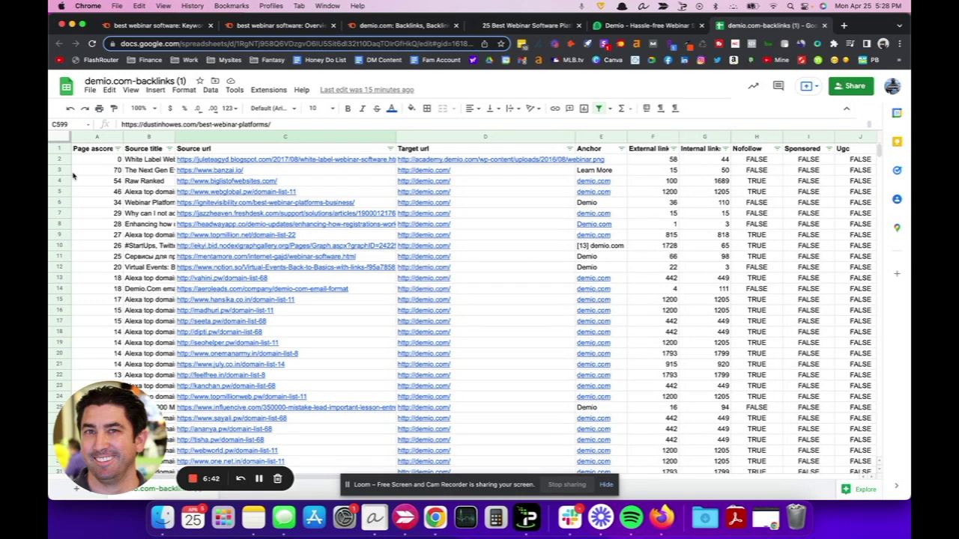
# Sort column A Page ascore Z → A, putting SPIE Homepage (91) at the top.
pyautogui.click(110, 303)
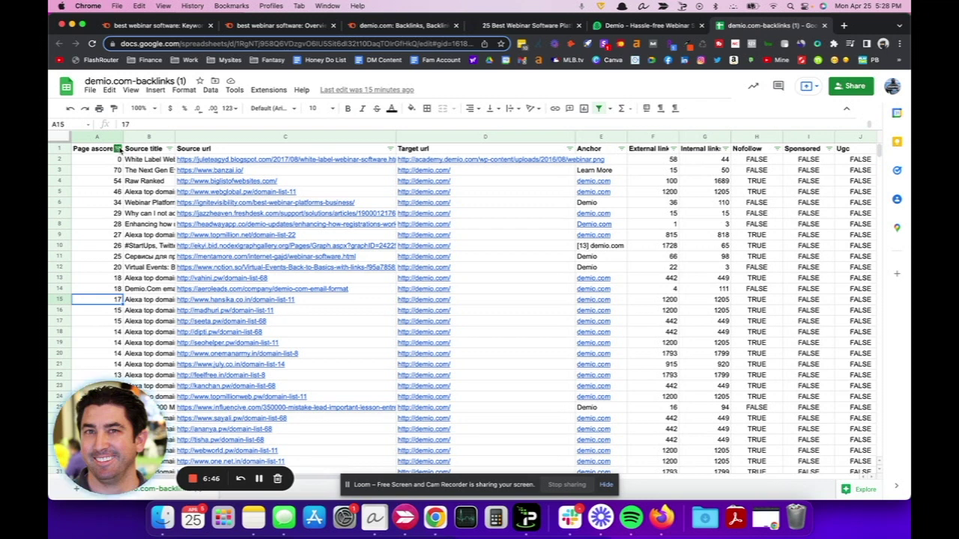
pyautogui.click(118, 149)
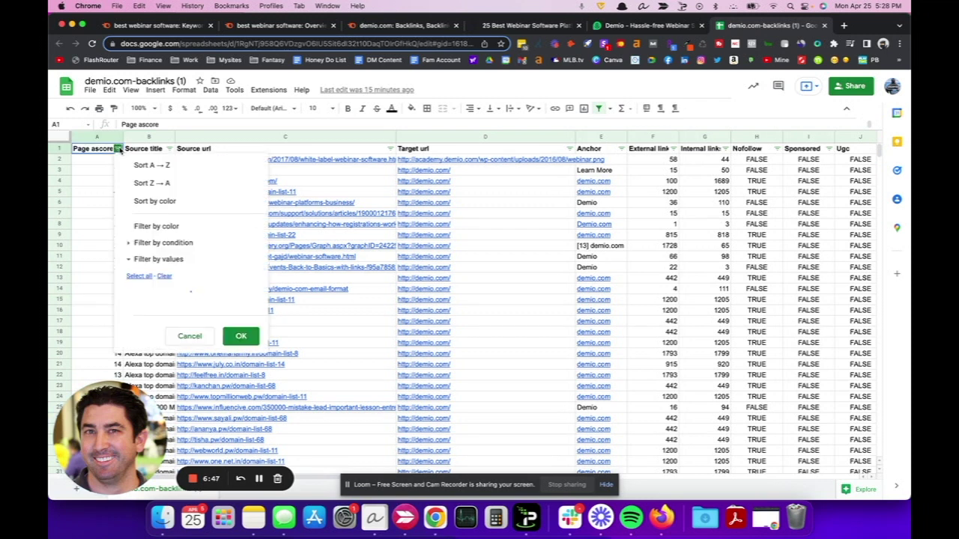
pyautogui.click(150, 183)
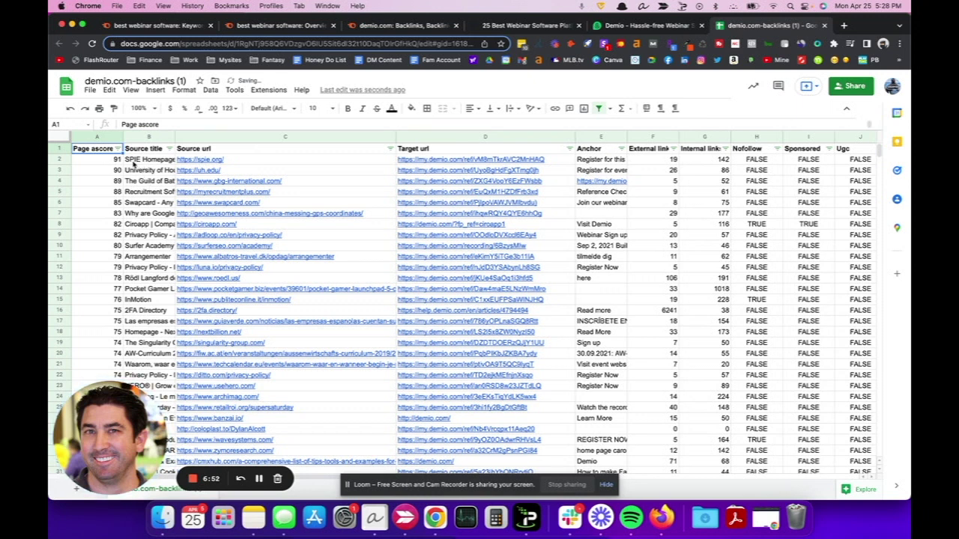
pyautogui.moveTo(215, 226)
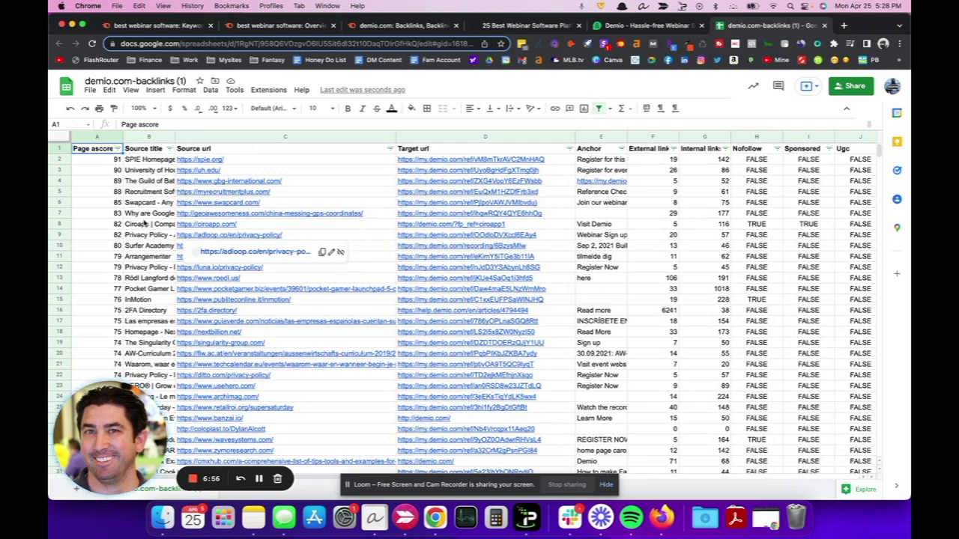
pyautogui.scroll(-8, 136, 244)
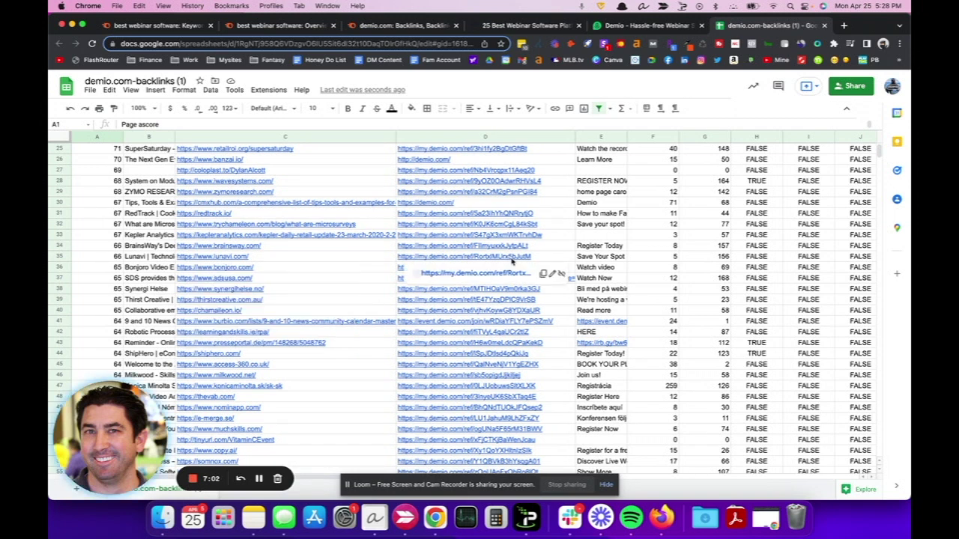
pyautogui.scroll(-7, 555, 367)
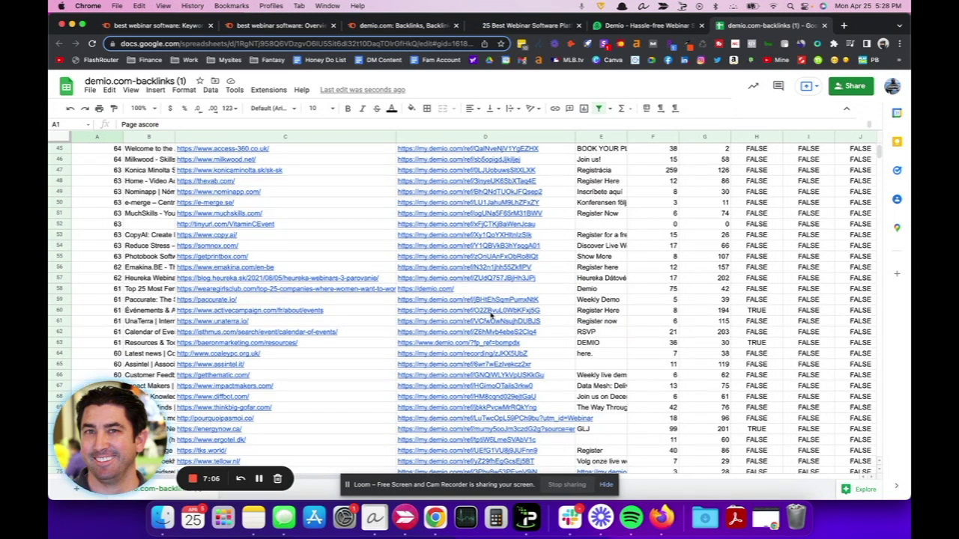
pyautogui.moveTo(436, 342)
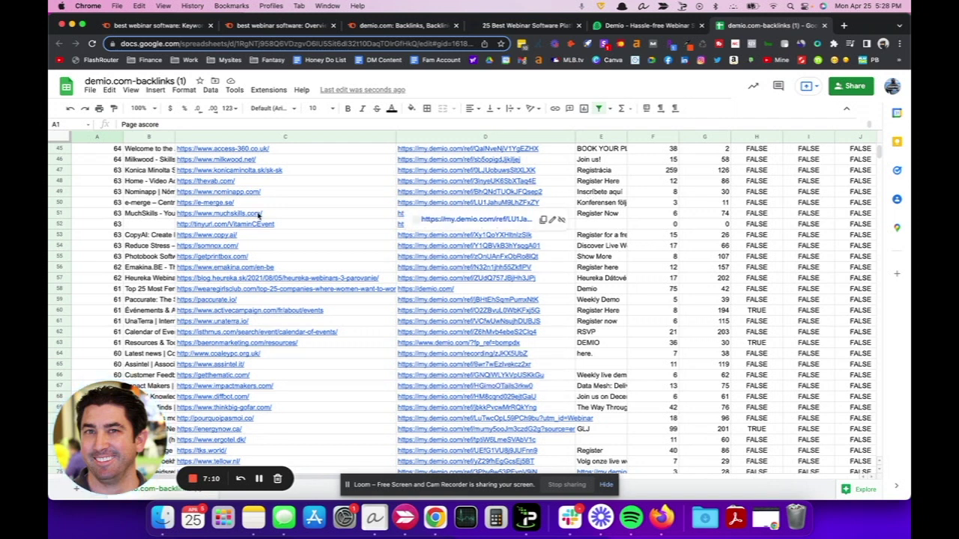
pyautogui.scroll(-20, 166, 179)
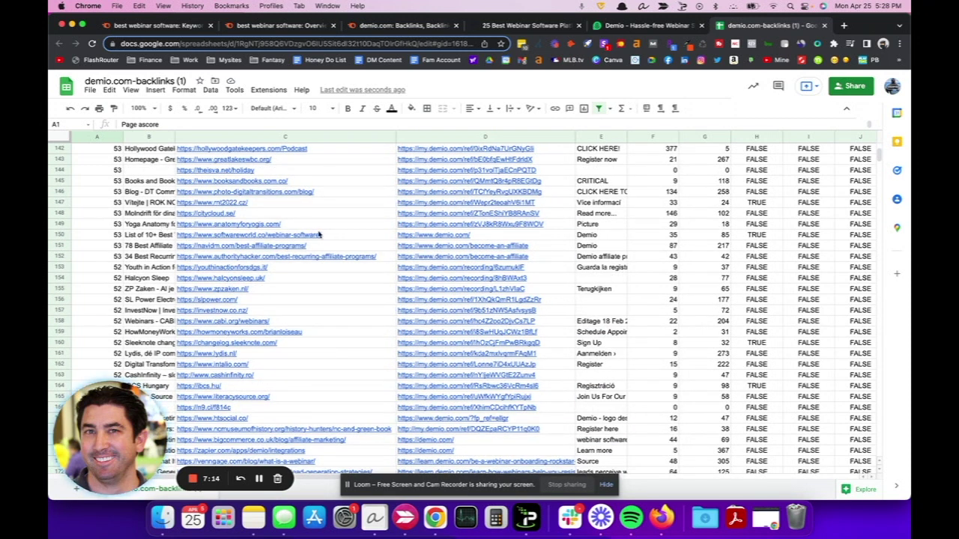
pyautogui.moveTo(320, 236)
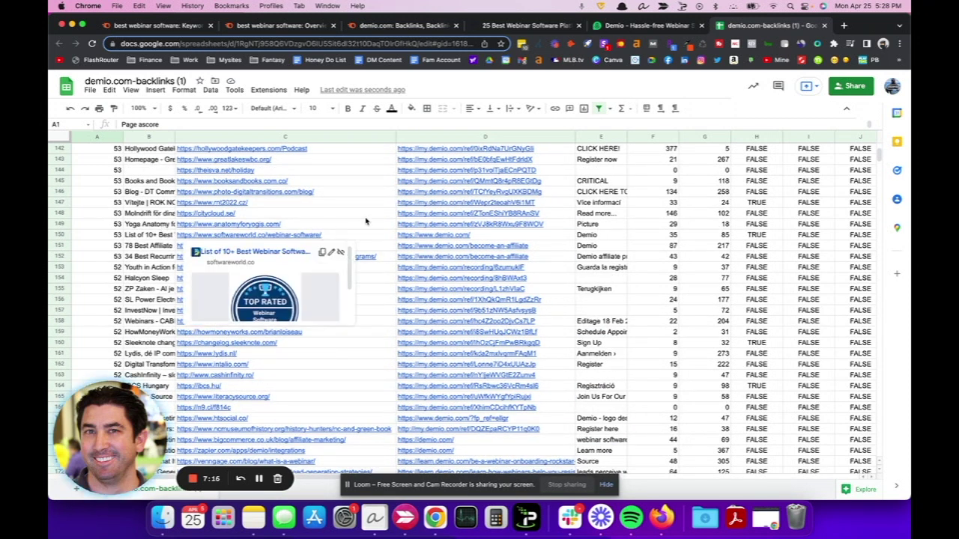
pyautogui.moveTo(364, 217)
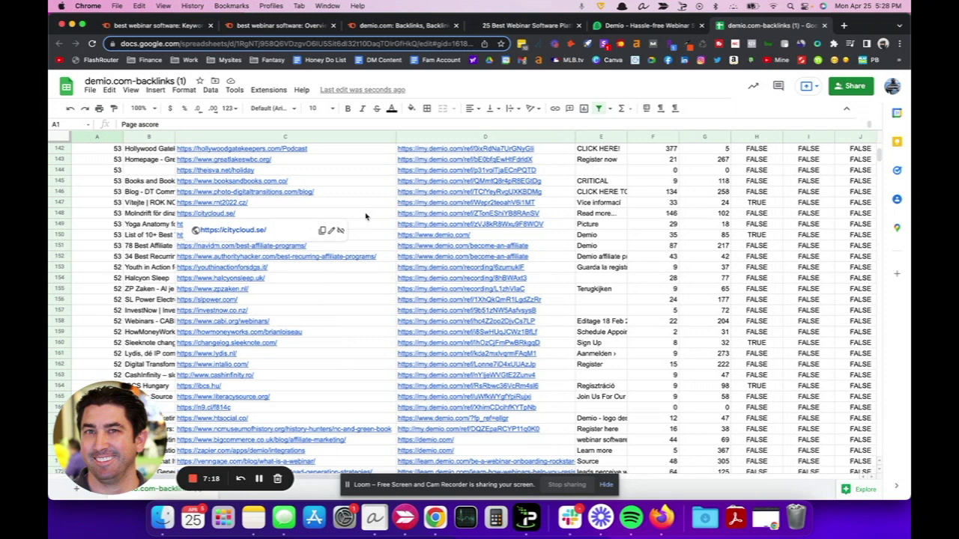